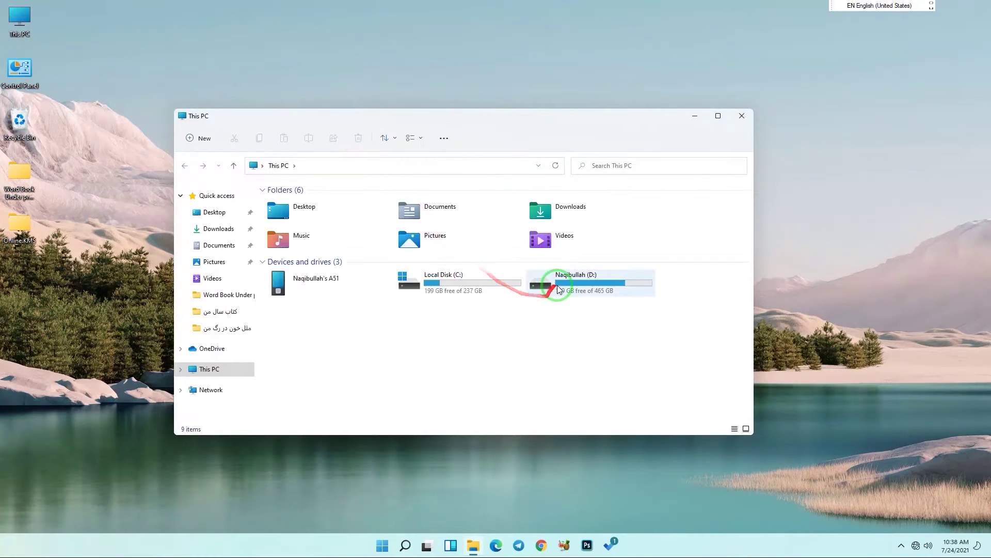
- Mount the Office_2016_C2R_x64_EN_16.0.11126.20188 disc image from the Microsoft Office 2019 folder in Applications & Programs on drive D:
left_click(557, 287)
double_click(557, 286)
double_click(354, 202)
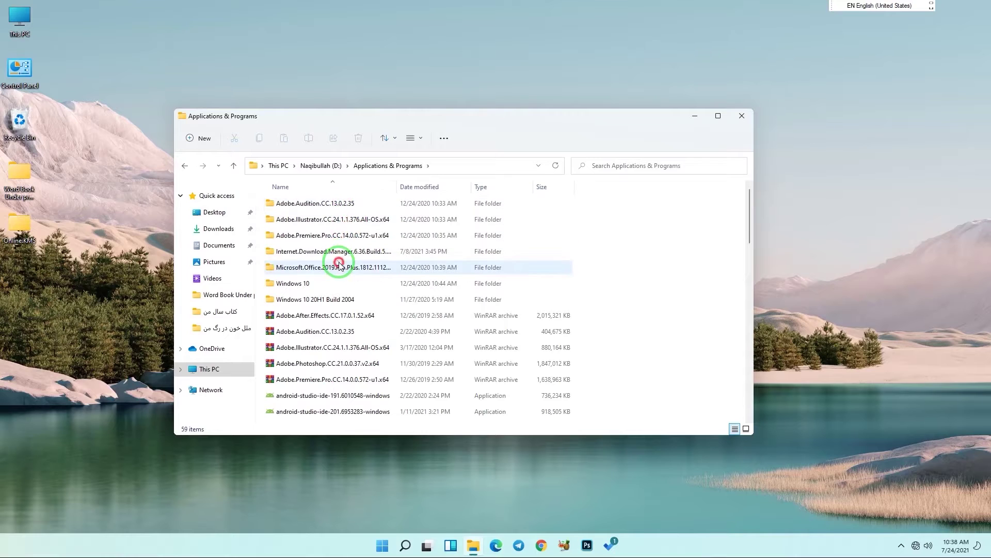
double_click(339, 267)
double_click(320, 203)
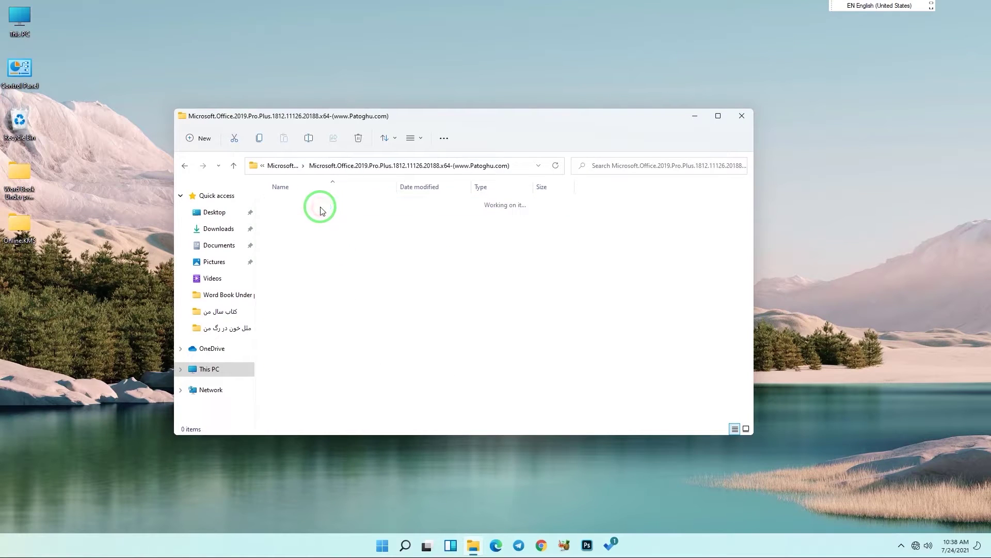
left_click(293, 221)
right_click(295, 221)
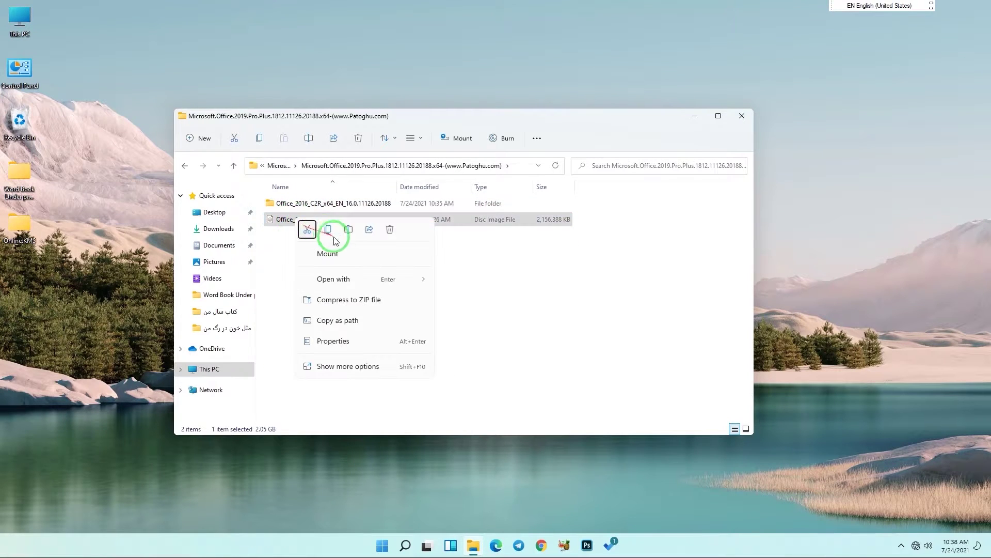
left_click(347, 253)
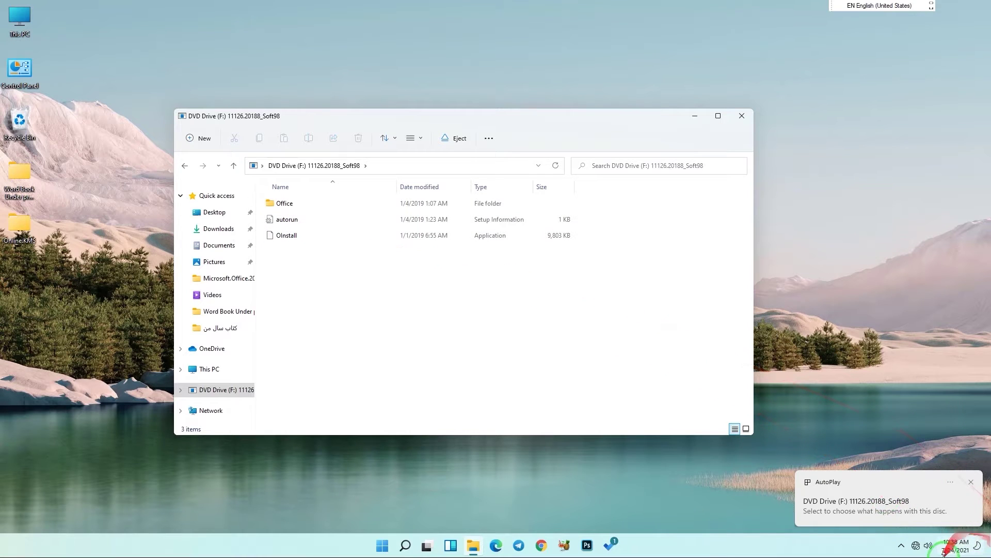
- Open the threat alert's details, turn off real-time protection in the virus & threat protection settings, and close Windows Security
left_click(977, 546)
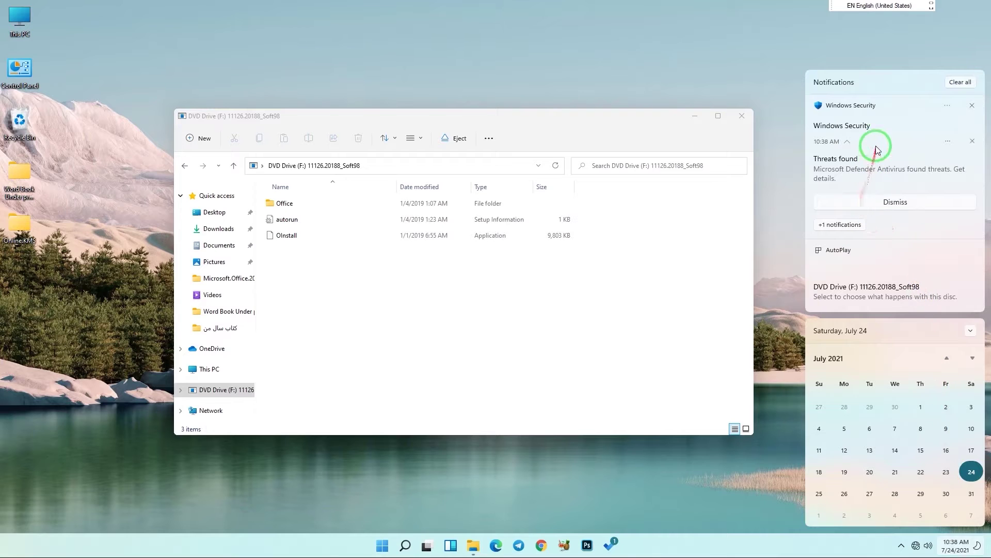
left_click(874, 169)
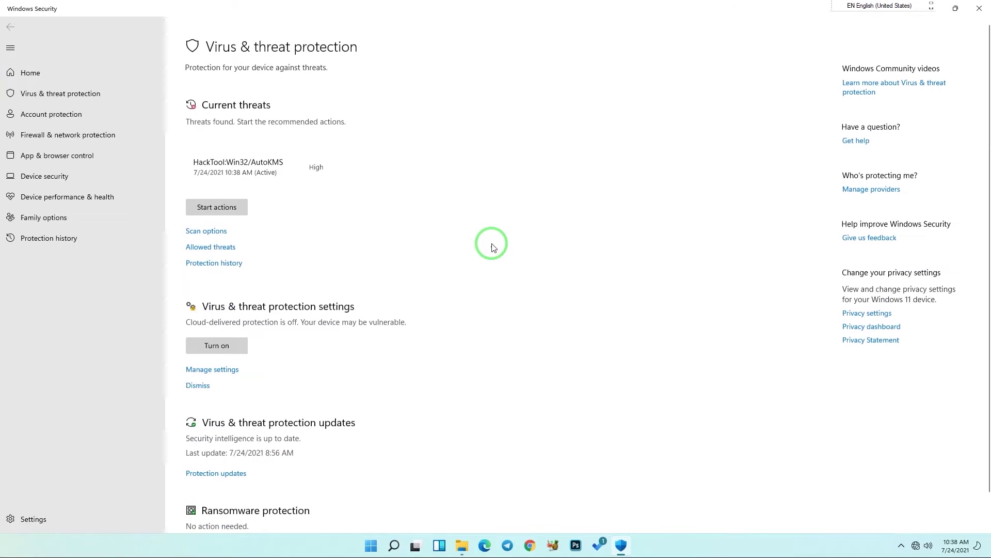
left_click(221, 366)
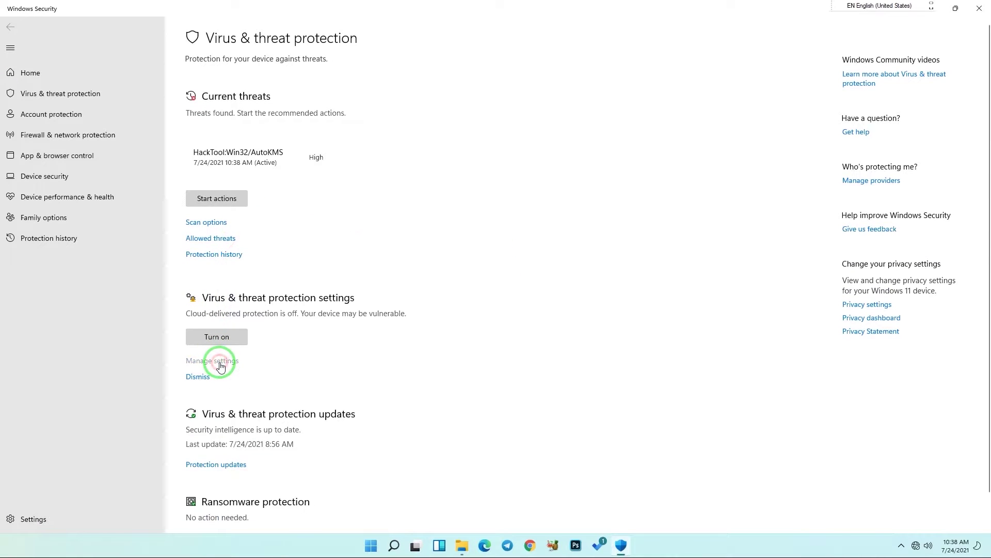
left_click(196, 161)
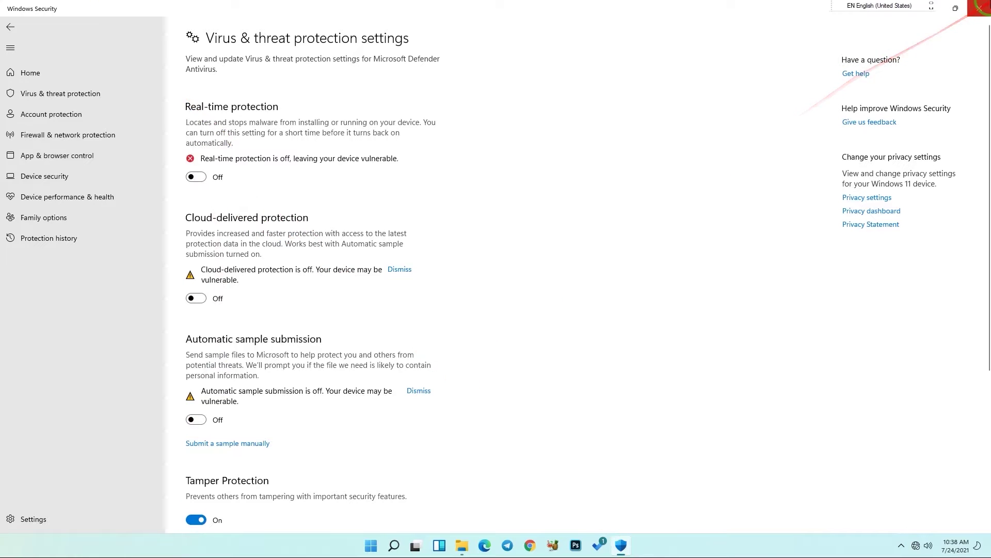
left_click(980, 8)
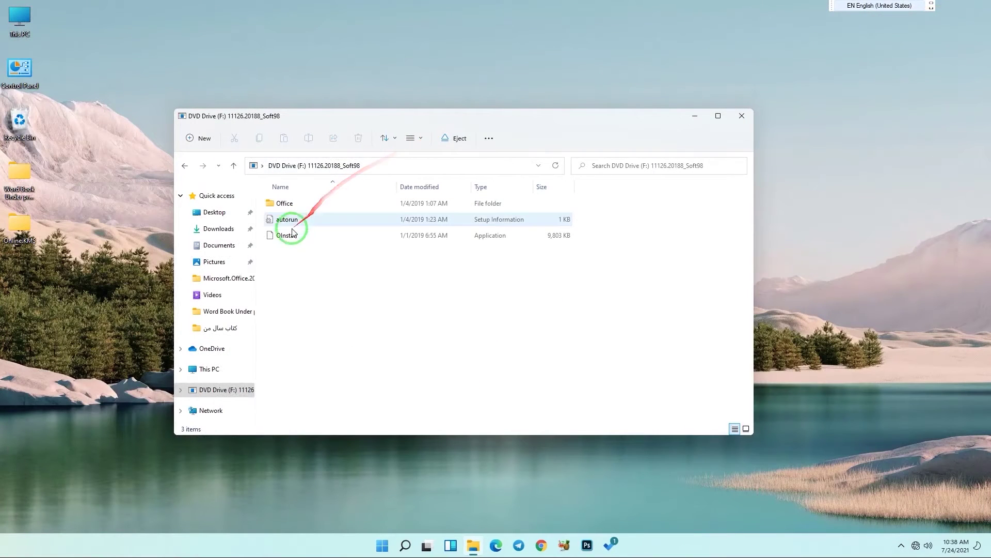
- Eject the mounted Office DVD drive (F:) and close the file window
left_click(233, 166)
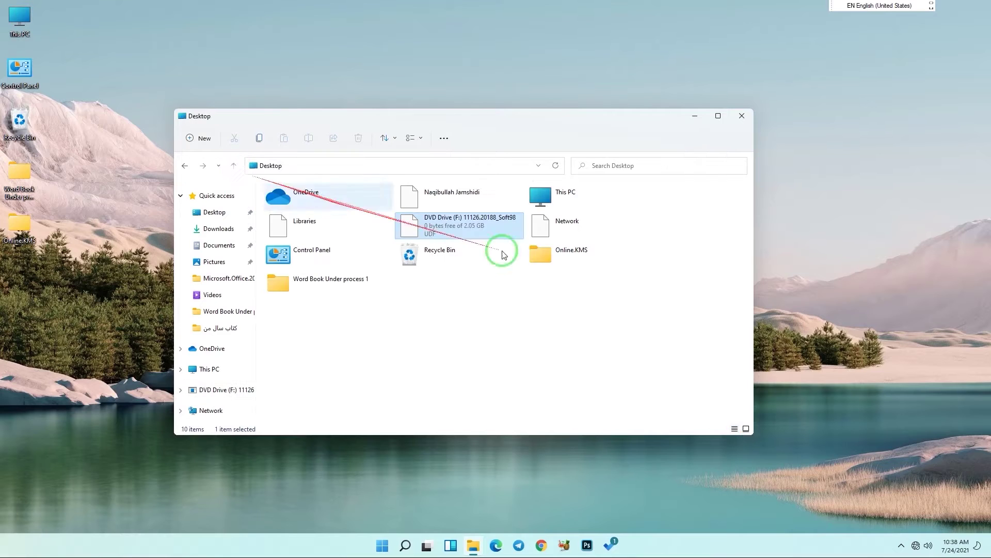
right_click(457, 216)
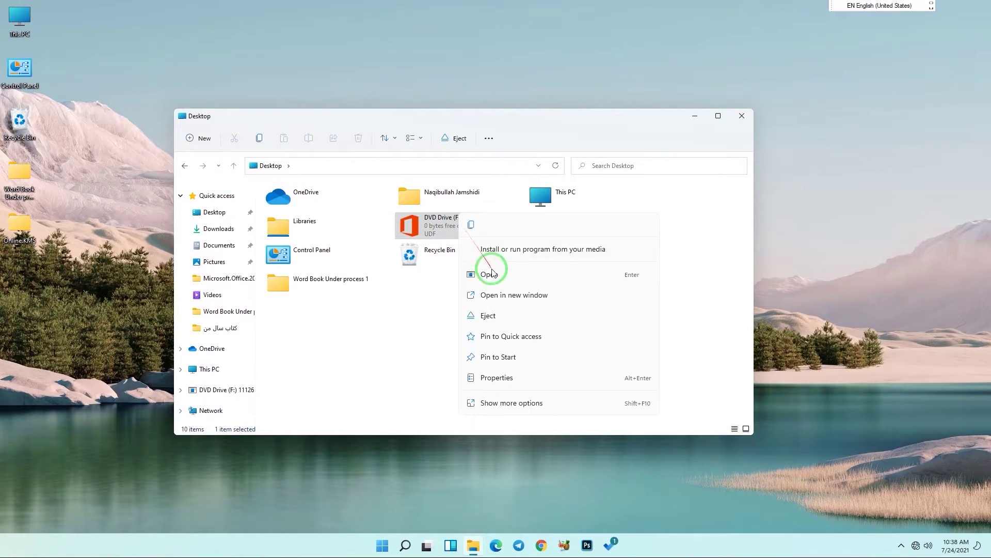
left_click(510, 316)
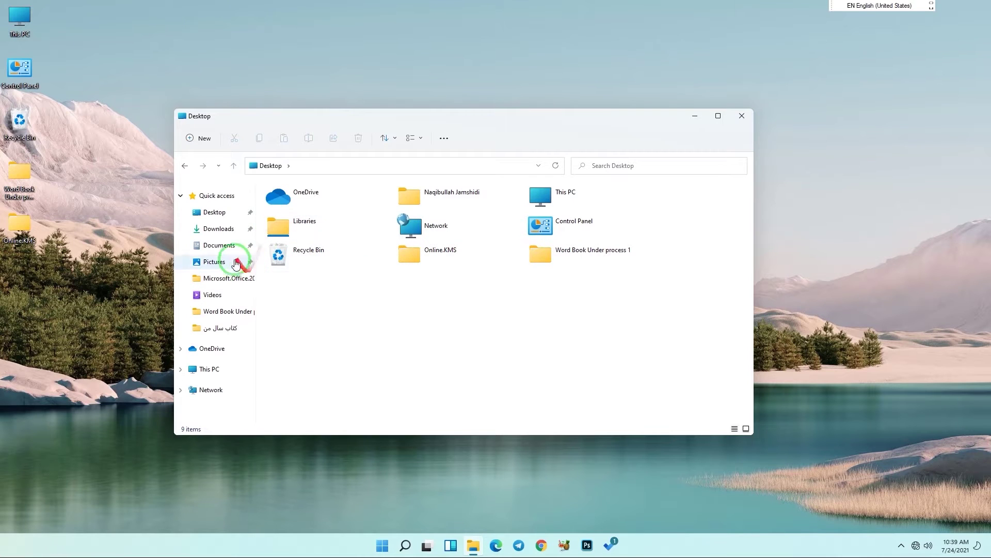
left_click(733, 115)
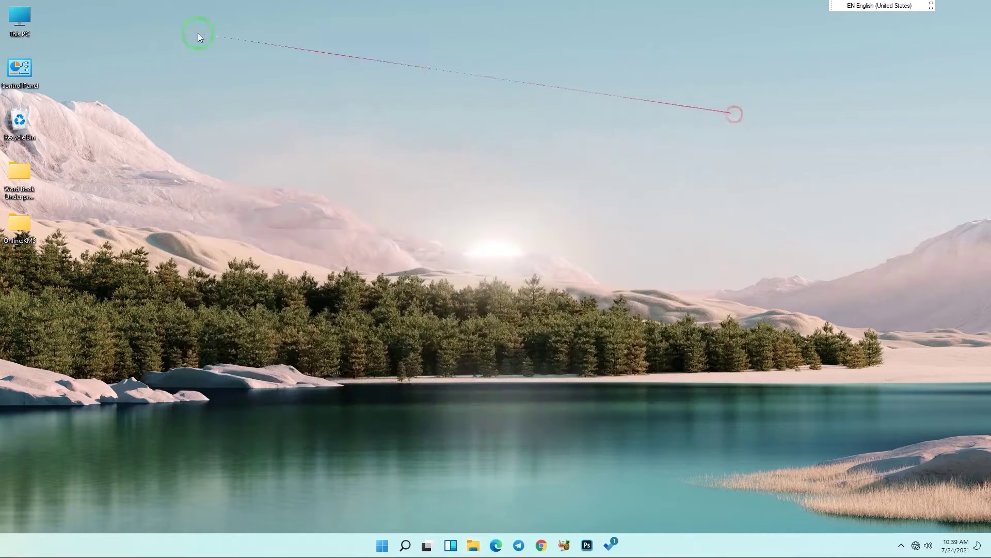
- Return to the Microsoft Office 2019 folder in Applications & Programs on drive D: and mount its Office_2016_C2R_x64 disc image again
left_click(20, 20)
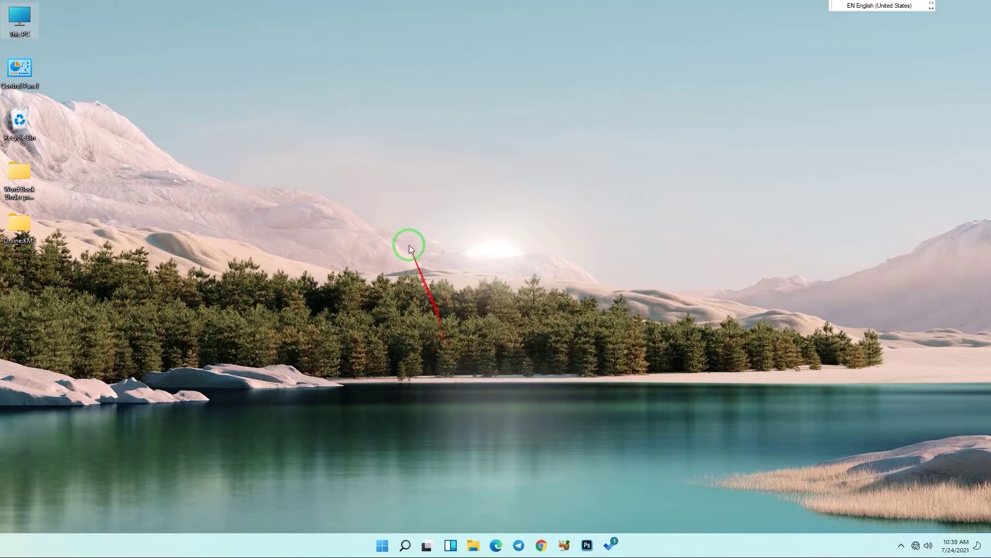
double_click(22, 26)
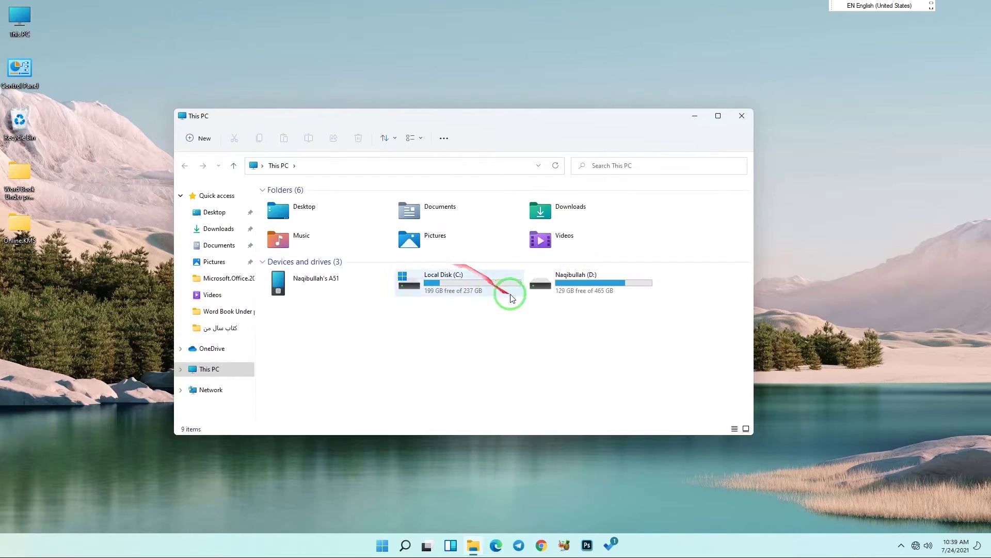
double_click(552, 286)
double_click(382, 209)
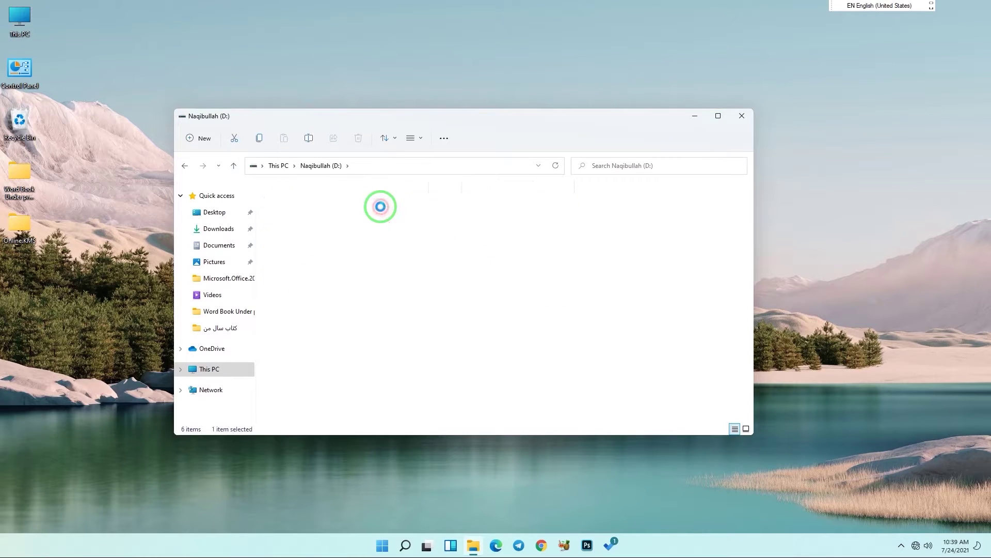
double_click(332, 266)
left_click(311, 206)
double_click(310, 206)
right_click(304, 221)
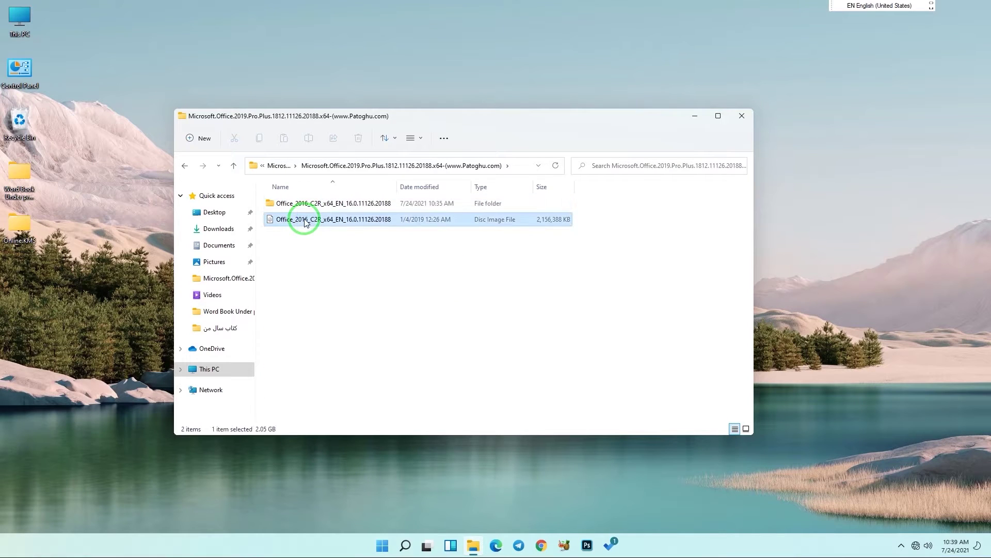
left_click(392, 373)
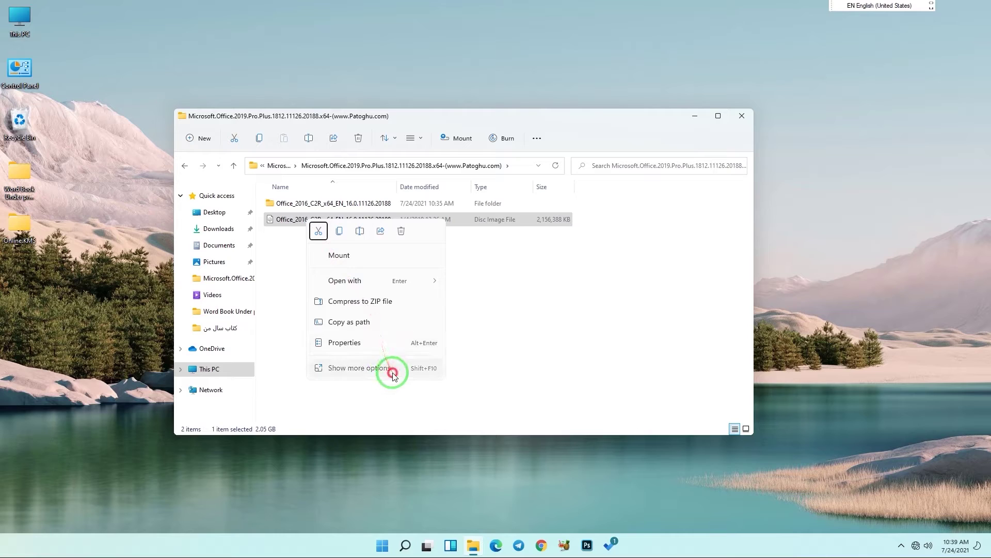
left_click(374, 253)
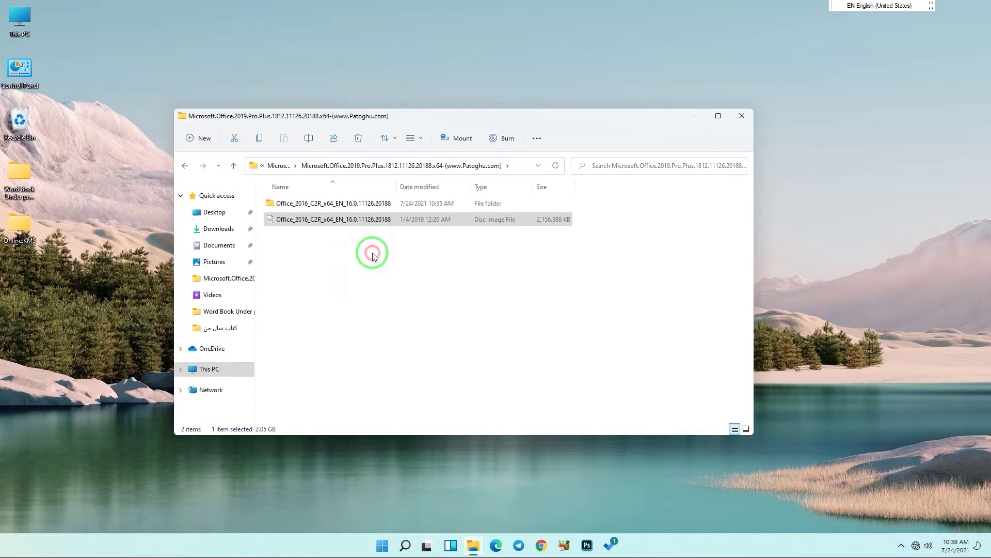
- Run OInstall from the mounted DVD drive as administrator and minimize the file window
left_click(288, 237)
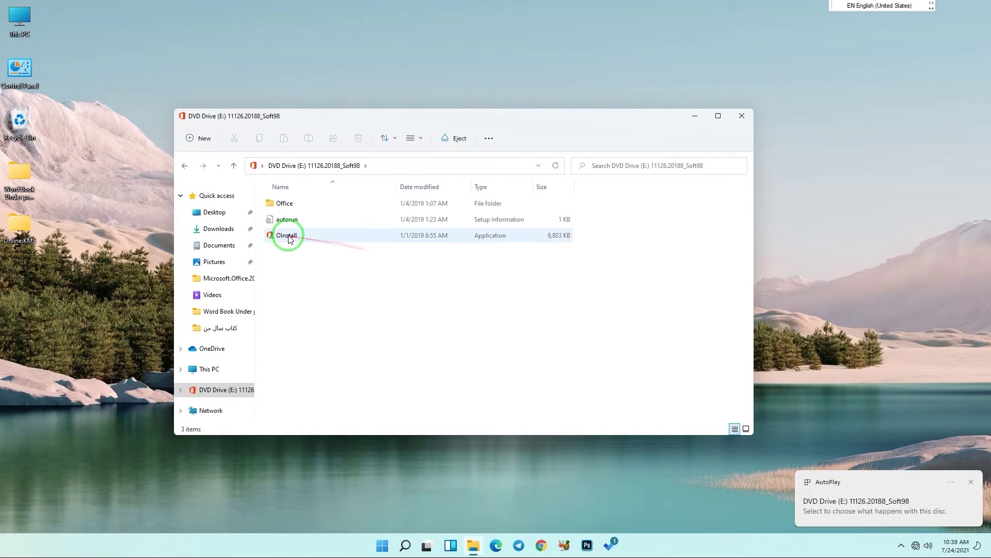
right_click(289, 238)
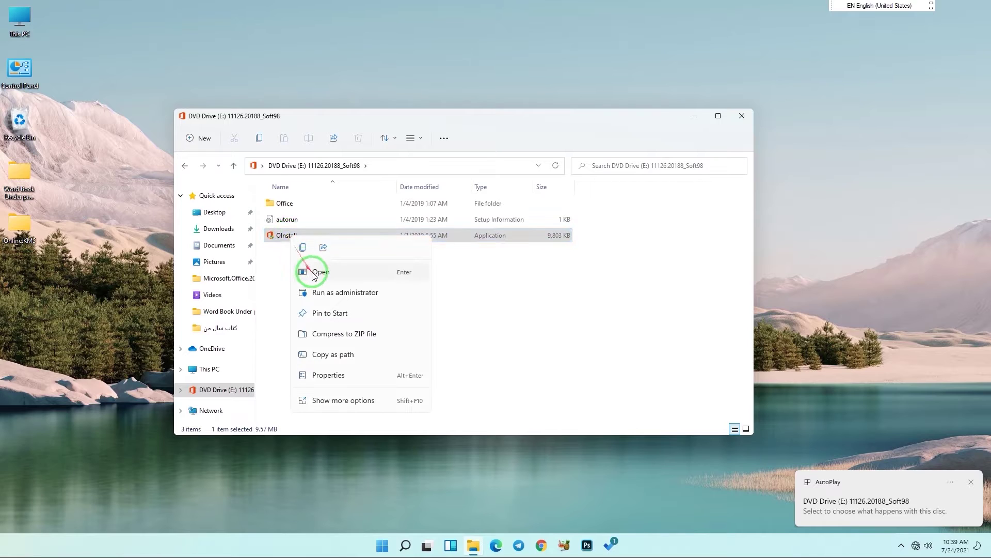
left_click(327, 293)
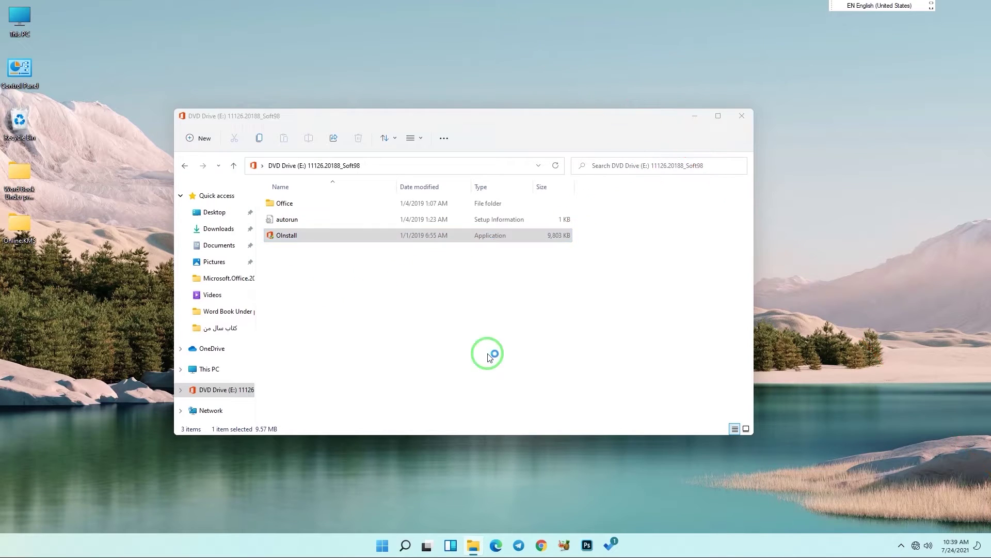
left_click(694, 121)
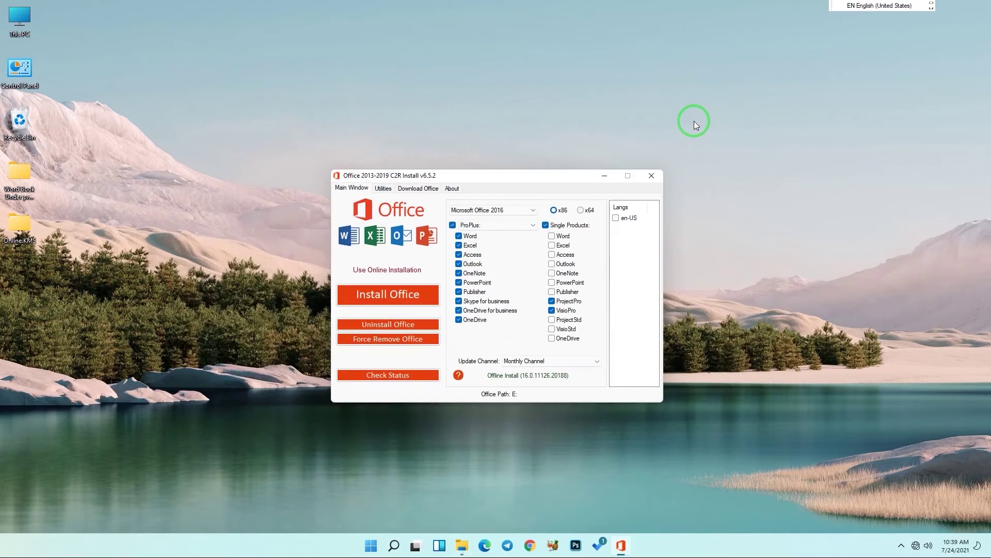
- Select Microsoft Office 2019 as the version, install it, and close the installer when it finishes
left_click(521, 210)
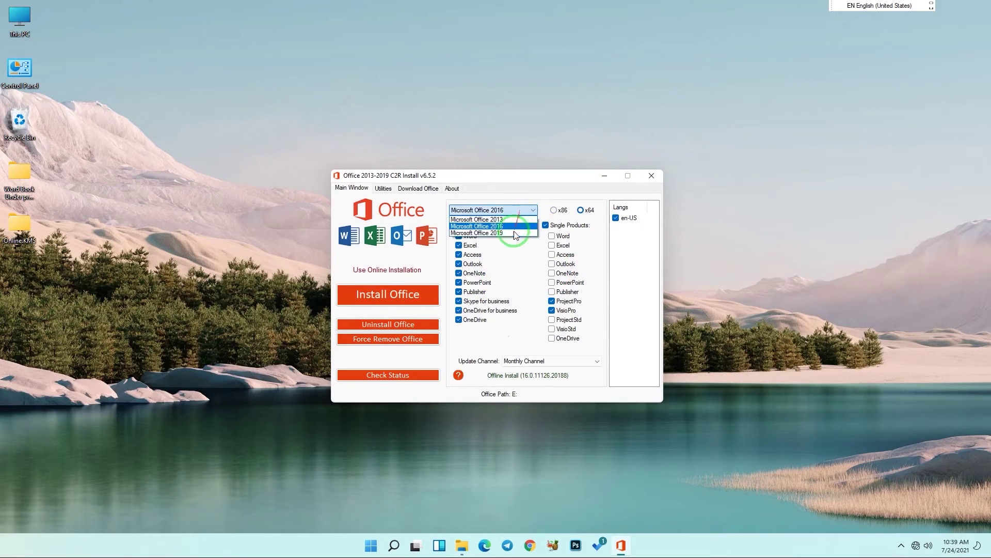
left_click(514, 231)
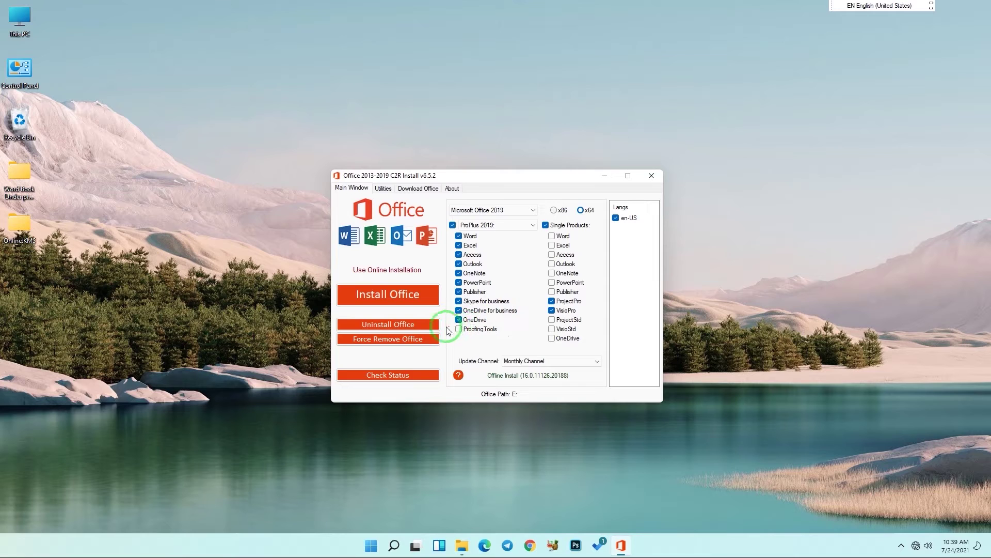
left_click(391, 292)
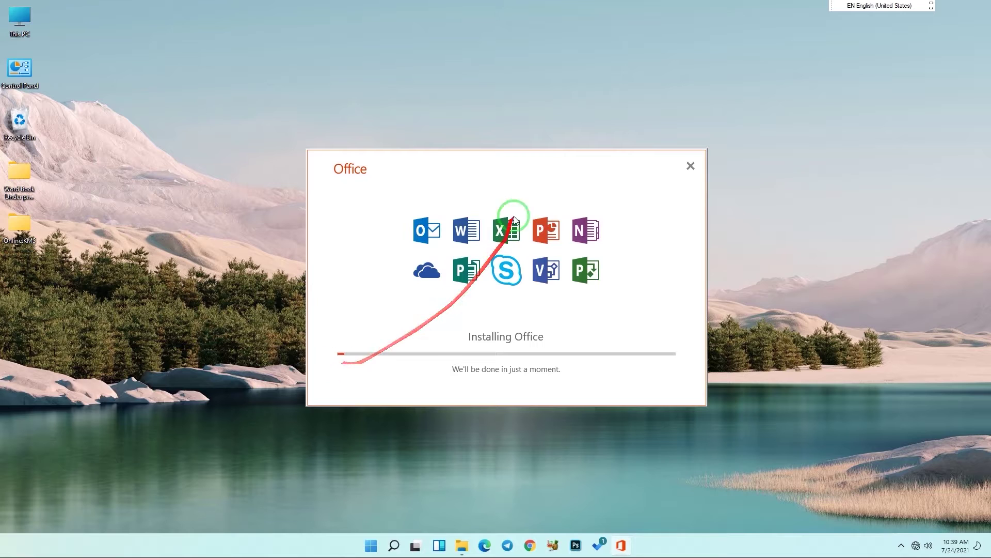
left_click_drag(519, 155, 221, 18)
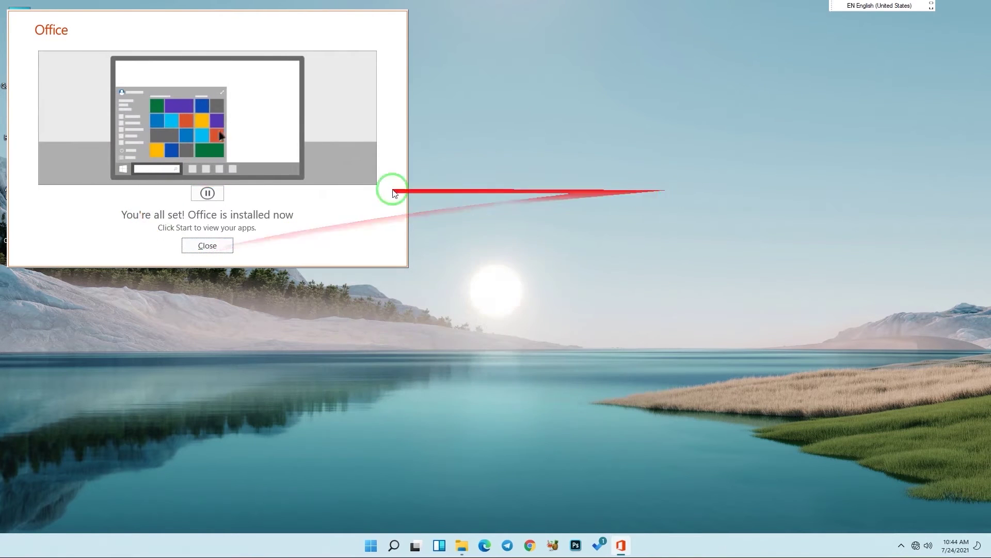
left_click(209, 246)
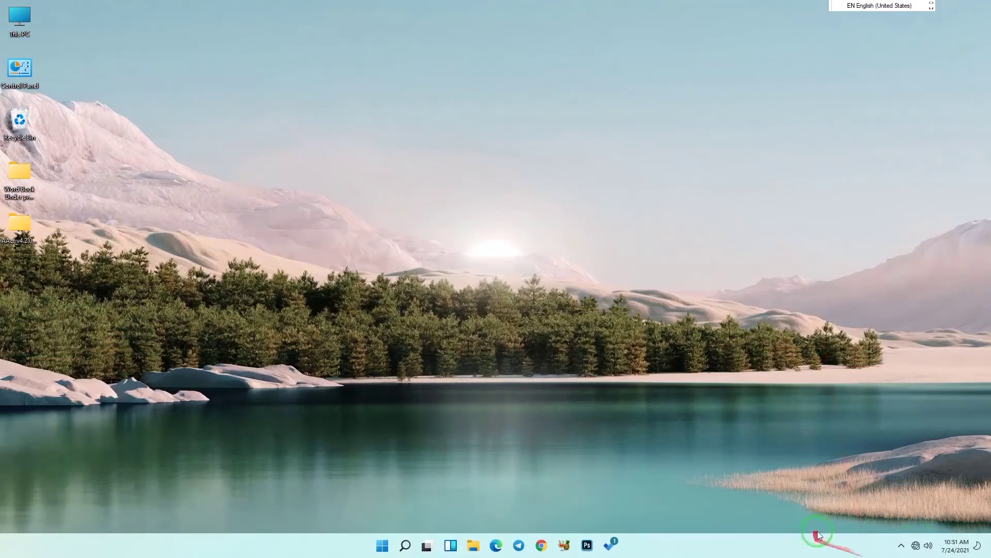
- Open the inner AAct.v4.2.0.Portable folder from the desktop and run AAct_x64 as administrator
left_click(915, 546)
left_click(32, 236)
double_click(32, 236)
double_click(287, 206)
left_click(288, 235)
right_click(289, 235)
left_click(336, 291)
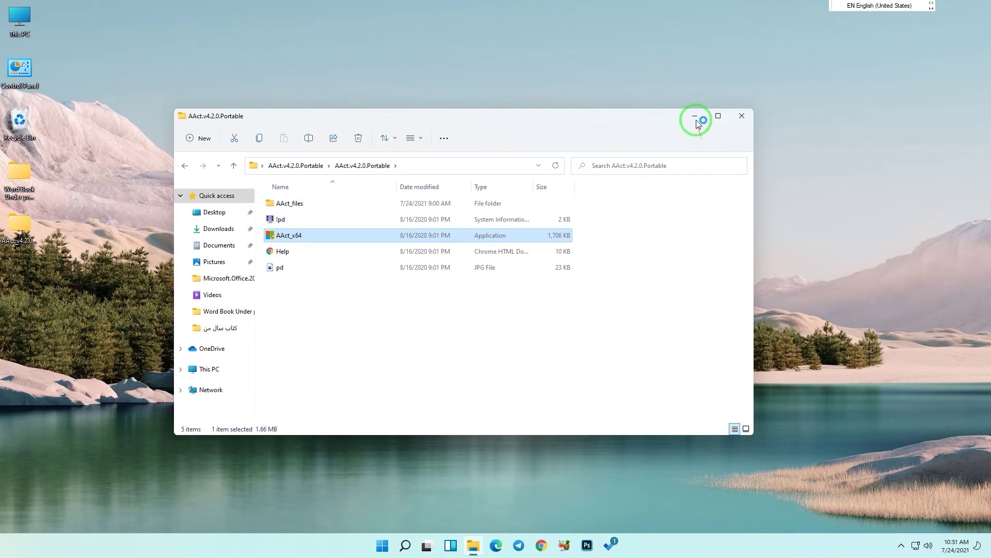
- View the threats-found notification in Windows Security and try to switch back to the AAct window
left_click(978, 551)
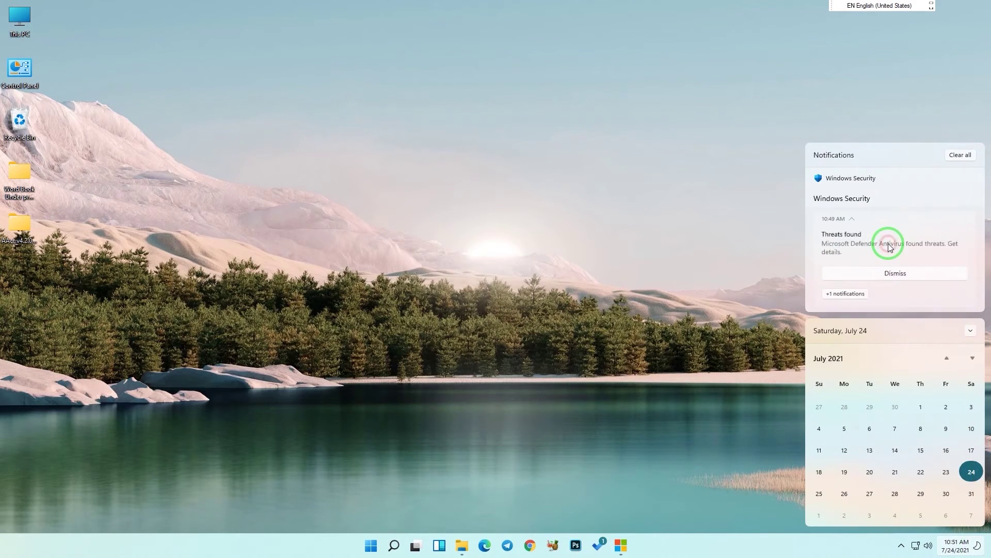
left_click(887, 243)
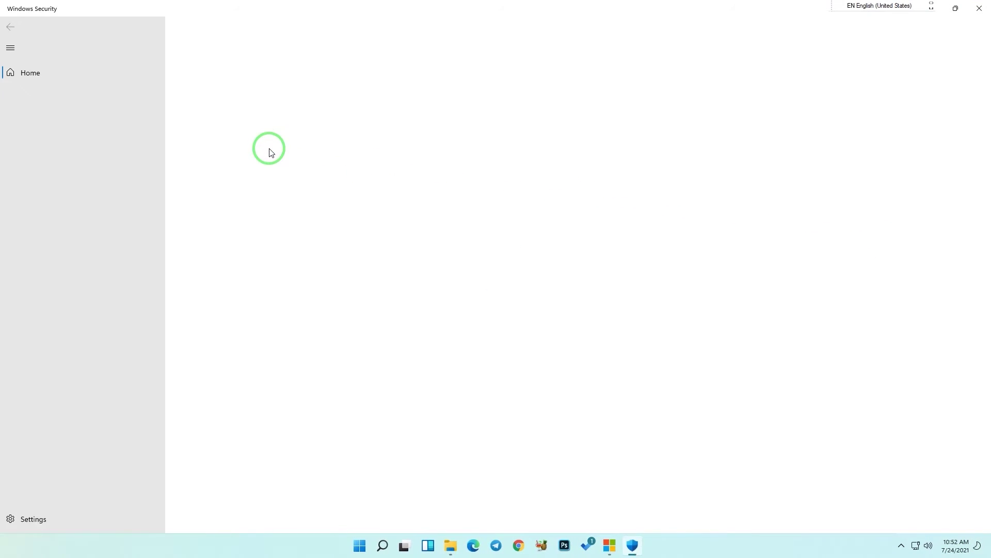
left_click(613, 541)
left_click(618, 545)
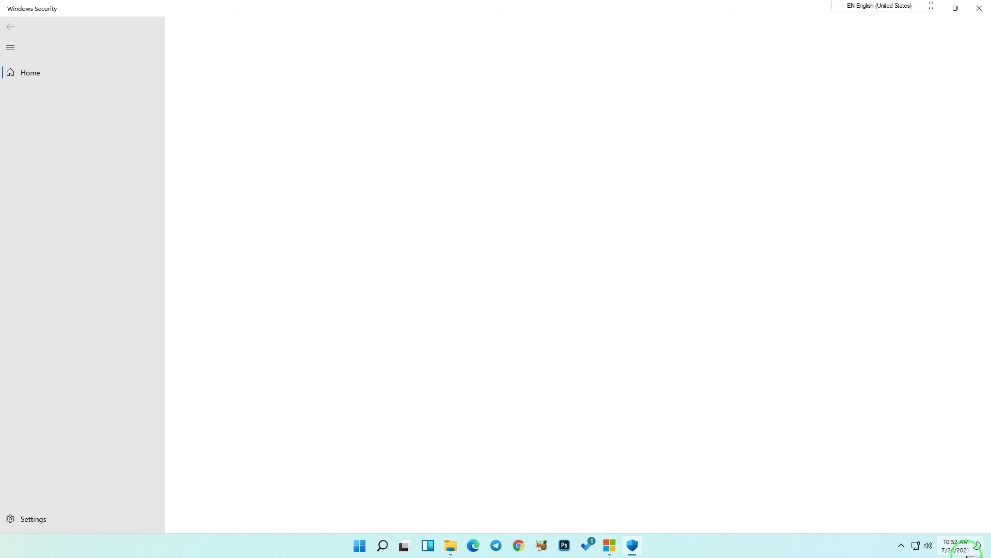
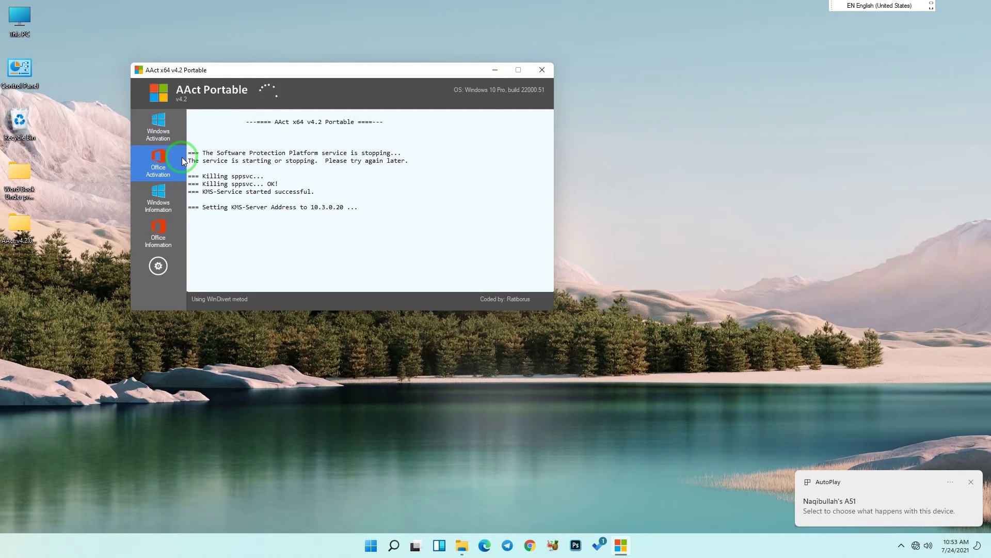
left_click(927, 513)
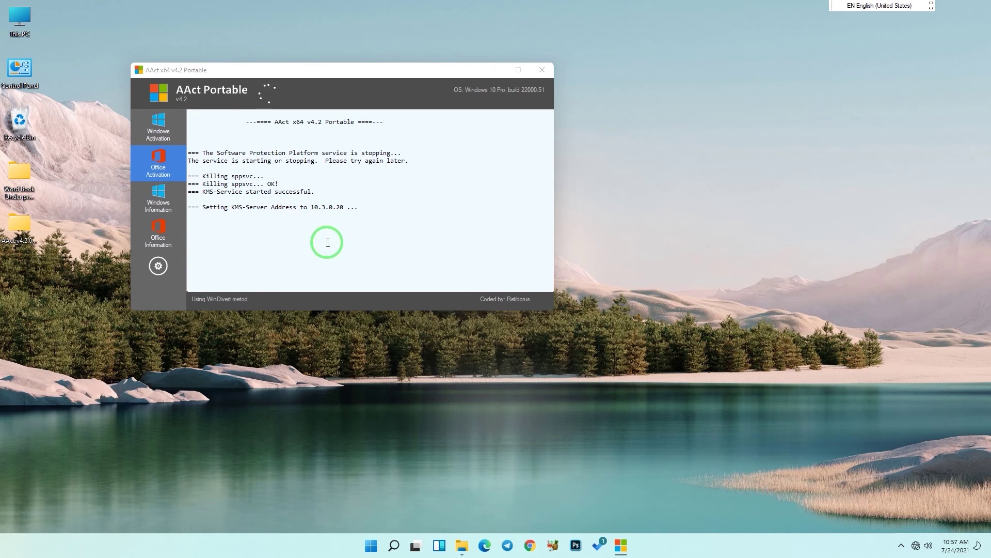
left_click(592, 425)
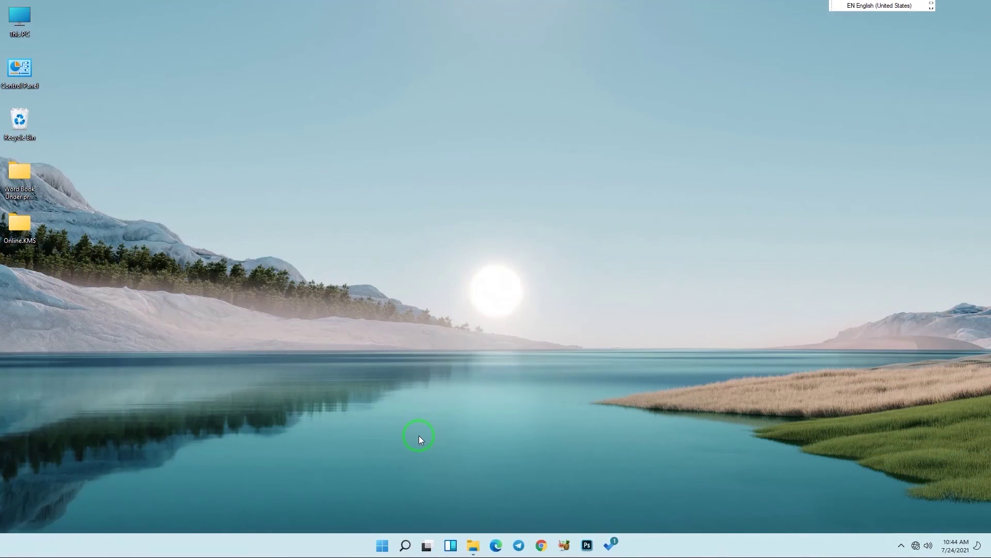
- Launch Word with the run command winword and create a blank document
key("super+r")
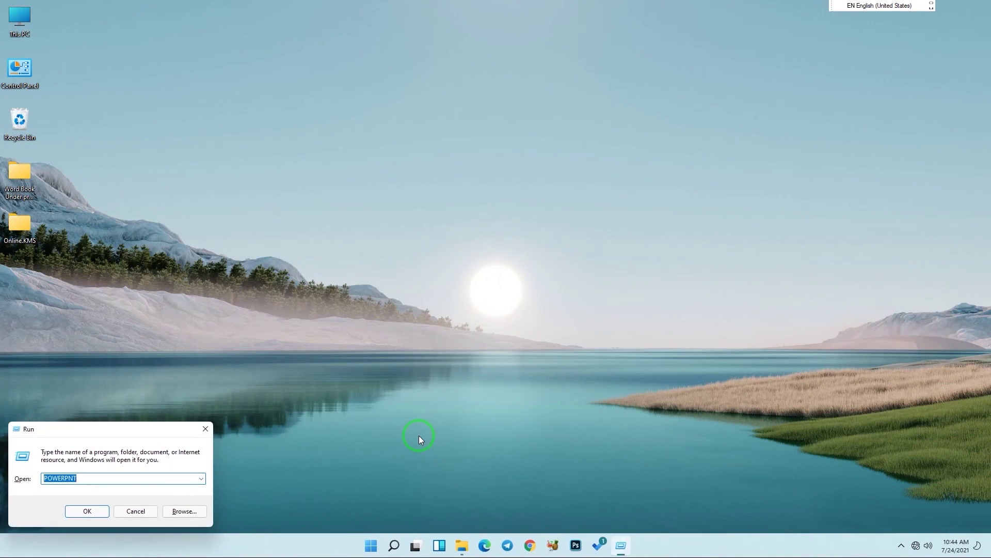
type("winword")
key("Return")
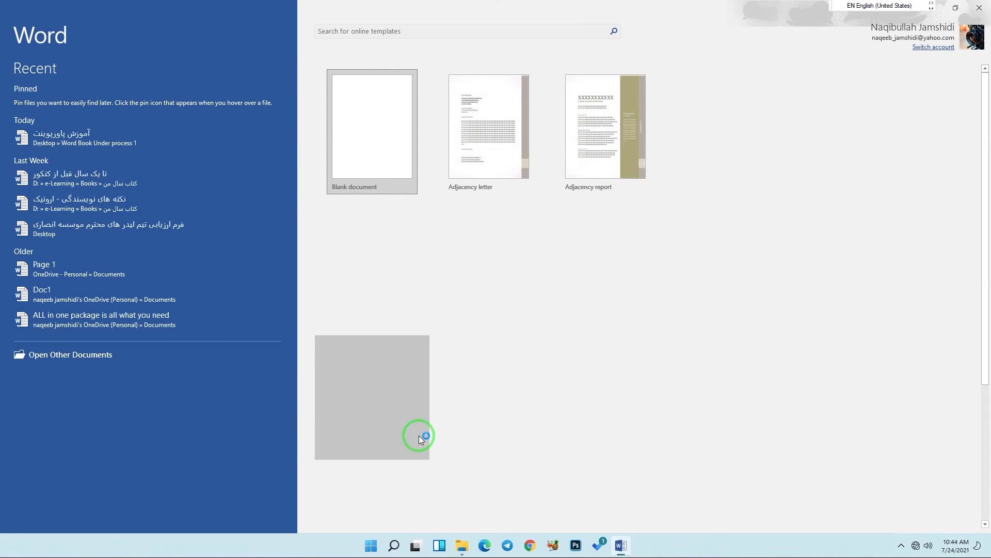
left_click(382, 137)
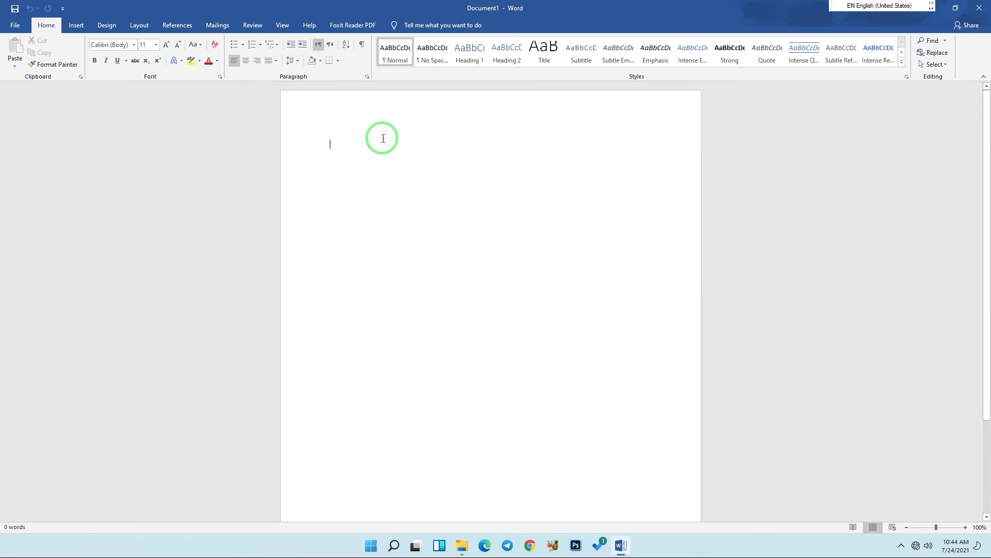
left_click(16, 26)
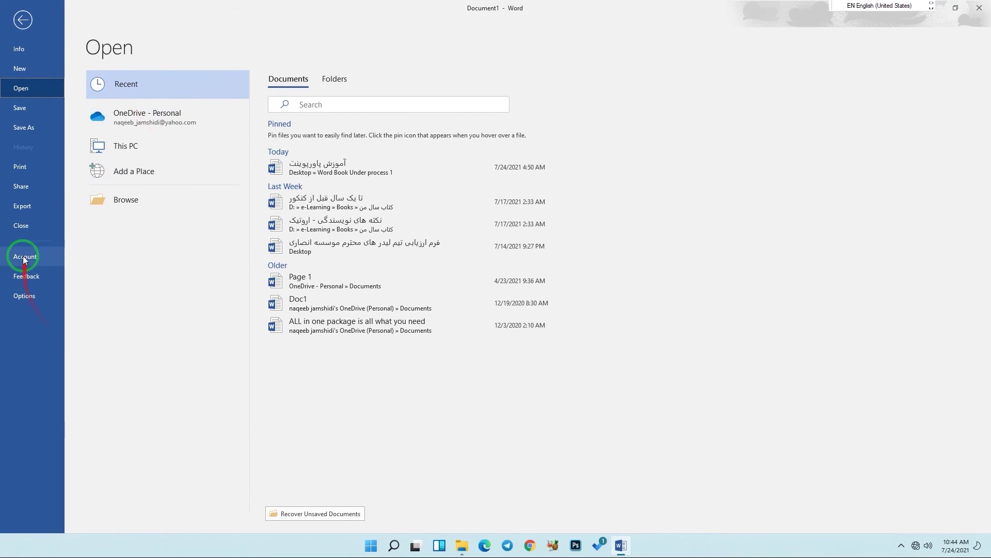
left_click(23, 256)
left_click(351, 148)
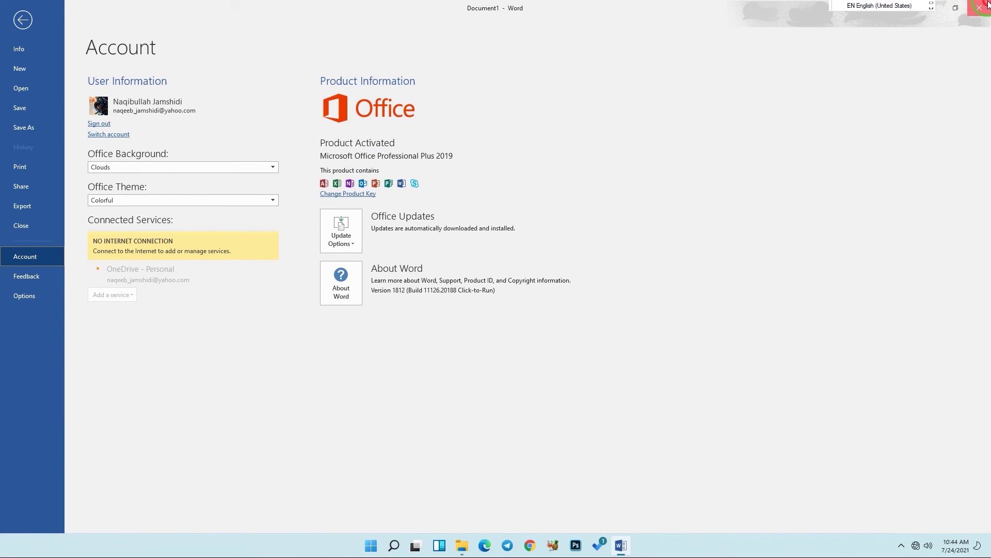
left_click(987, 4)
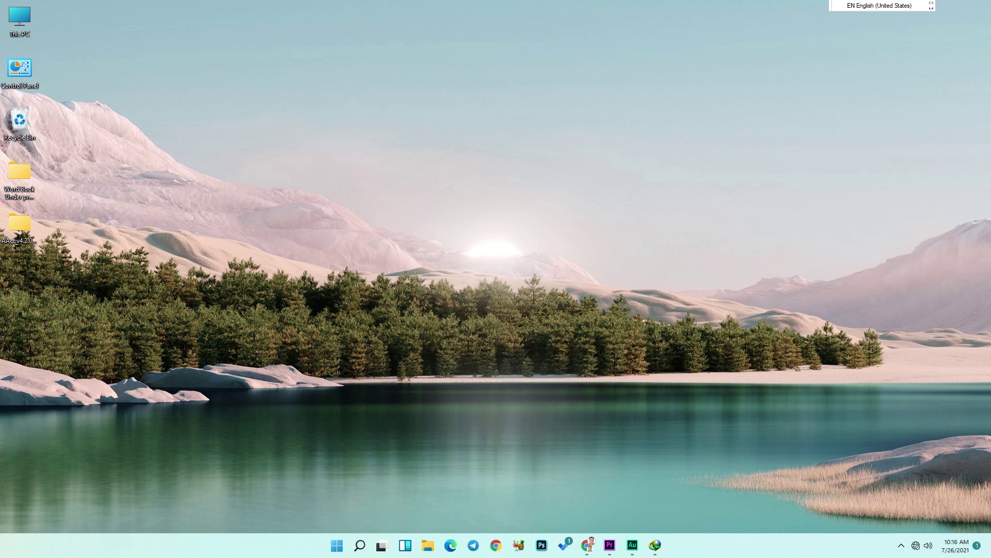